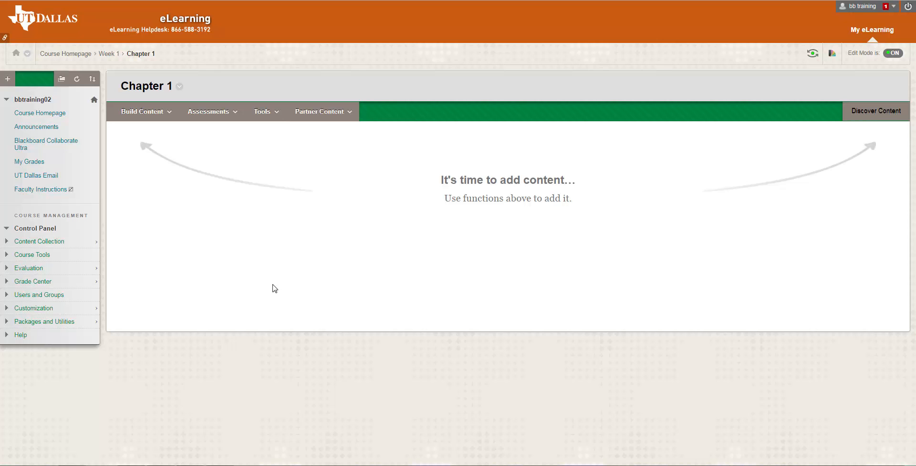
# - Create a new assignment in the Chapter 1 content area and name it Paper 1
pyautogui.click(231, 114)
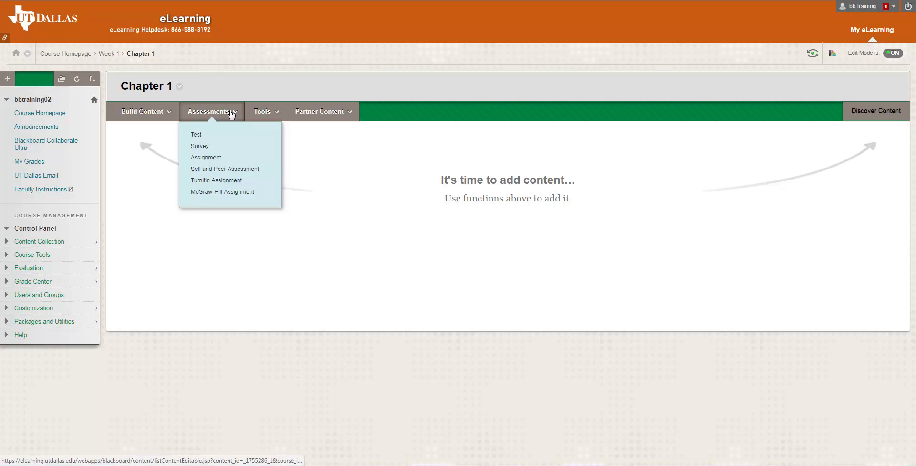
pyautogui.click(224, 161)
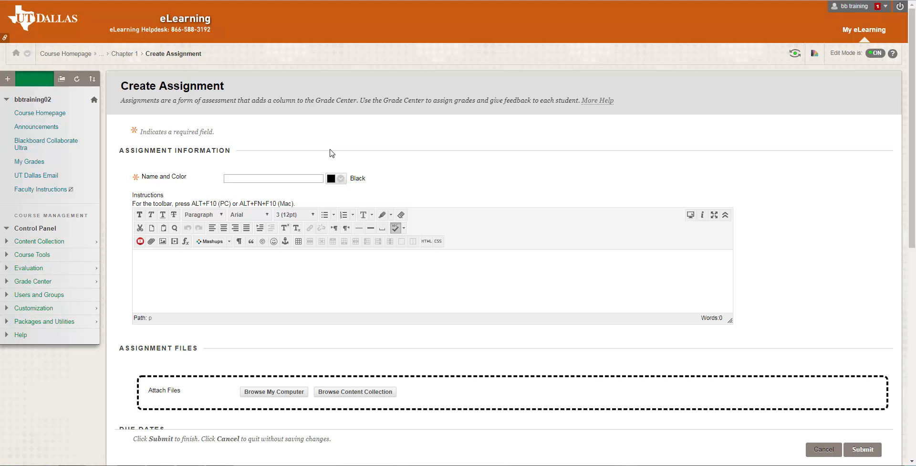
pyautogui.click(302, 180)
pyautogui.write('Paper 1')
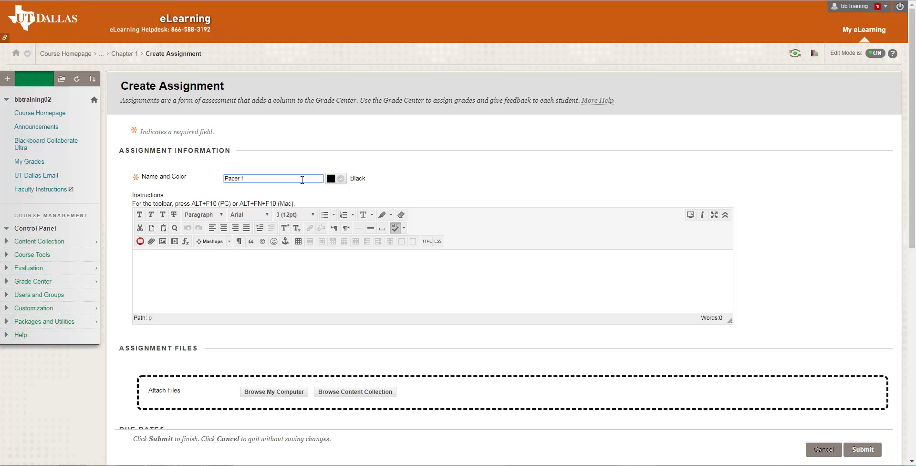
pyautogui.click(292, 270)
# - Attach Instructions for the Assignment (1).docx from the course's content collection to the assignment
pyautogui.scroll(-1, 292, 270)
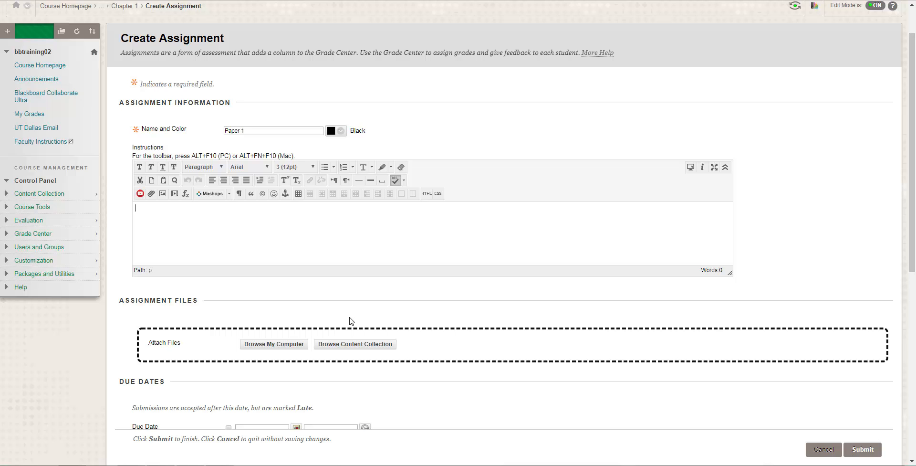
pyautogui.click(366, 344)
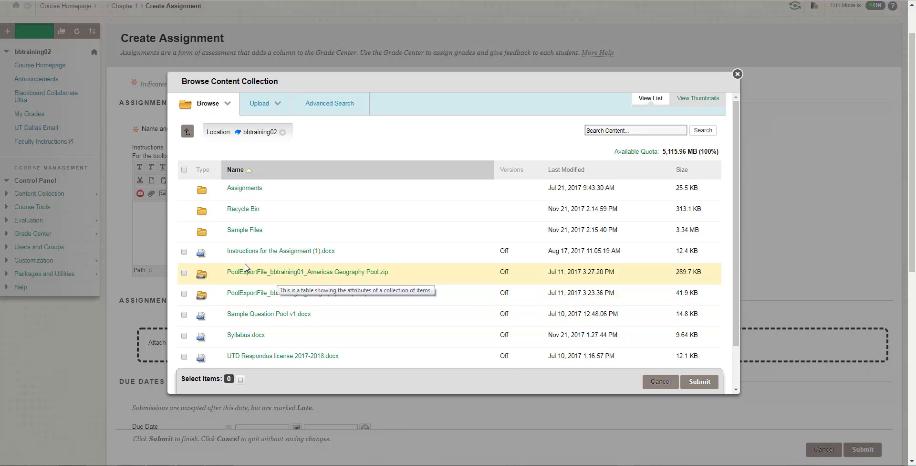
pyautogui.click(184, 253)
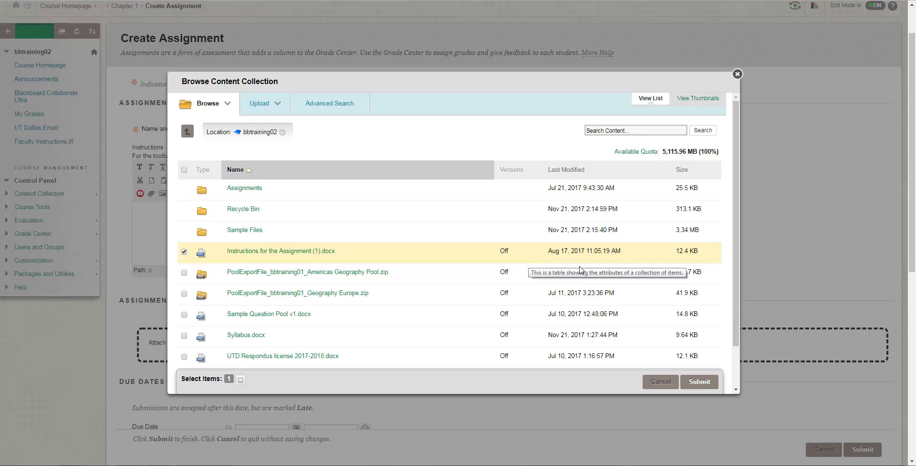
pyautogui.click(699, 381)
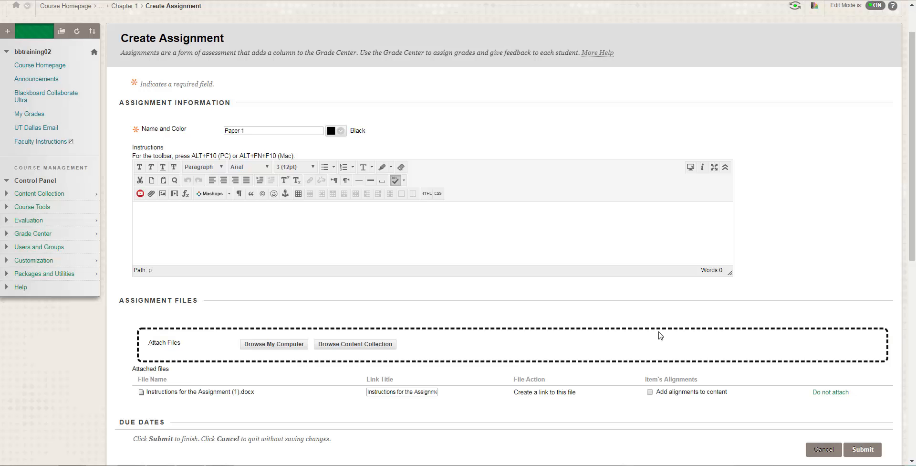
# - Enable the assignment's due date and set it to 12/01/2017
pyautogui.scroll(-2, 653, 313)
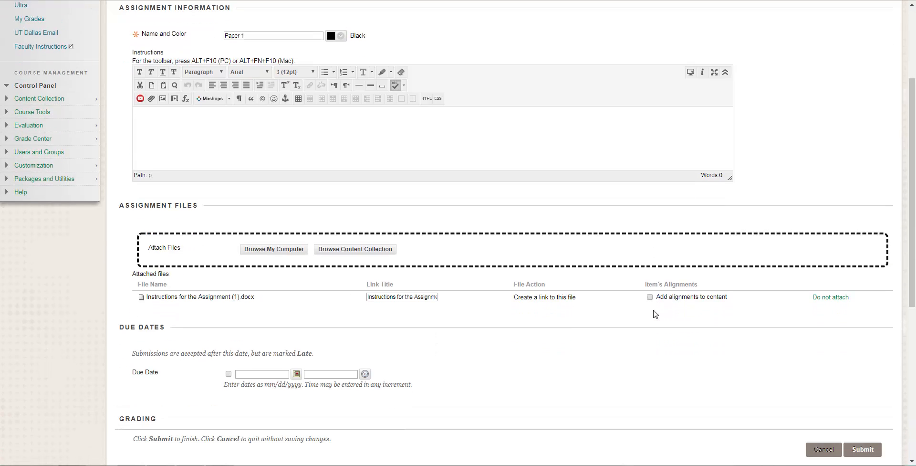
pyautogui.scroll(-1, 653, 314)
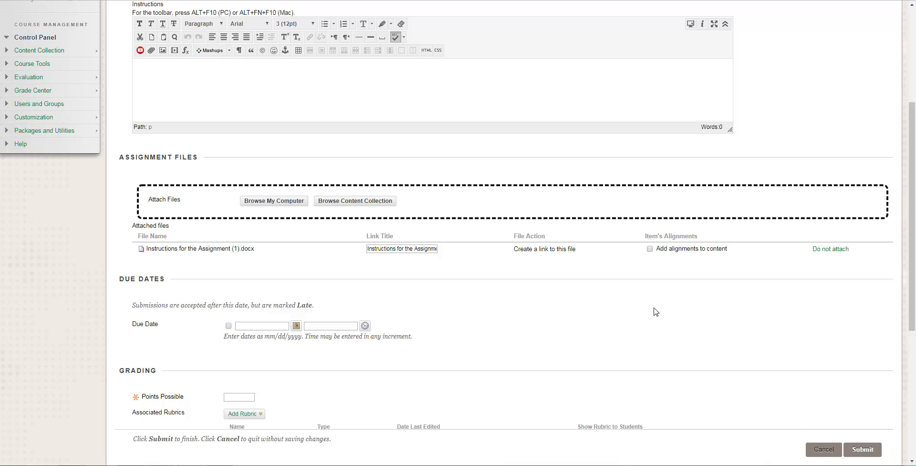
pyautogui.click(229, 326)
pyautogui.click(296, 325)
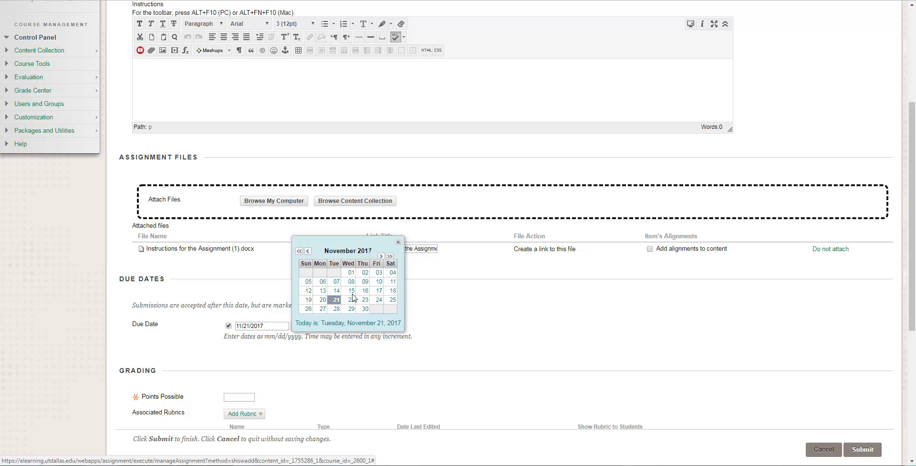
pyautogui.click(381, 256)
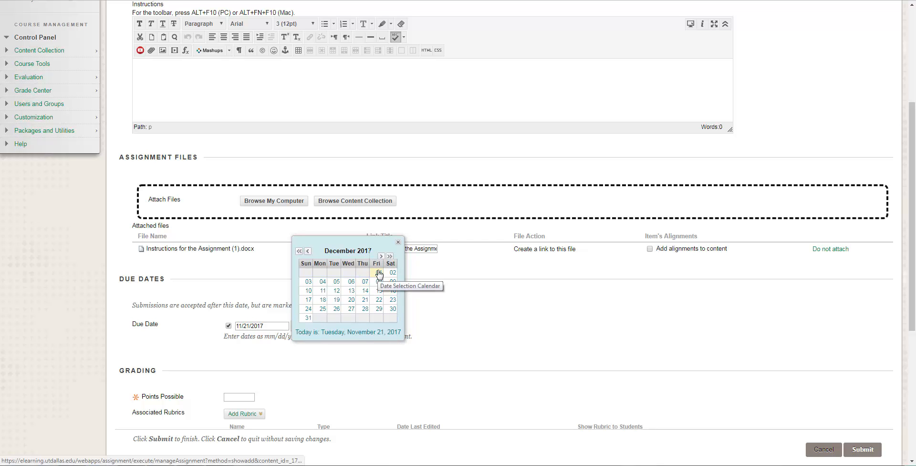
pyautogui.click(378, 273)
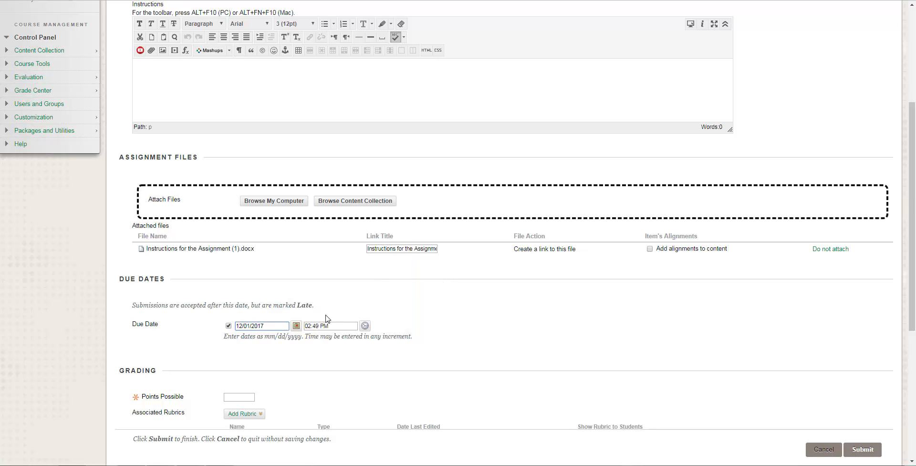
# - Set the assignment's due time to 02:00 PM
pyautogui.click(365, 325)
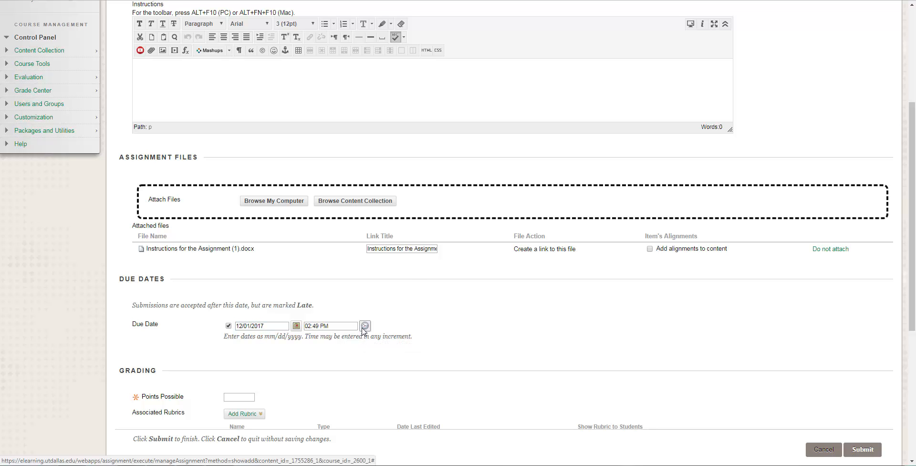
pyautogui.scroll(-2, 380, 306)
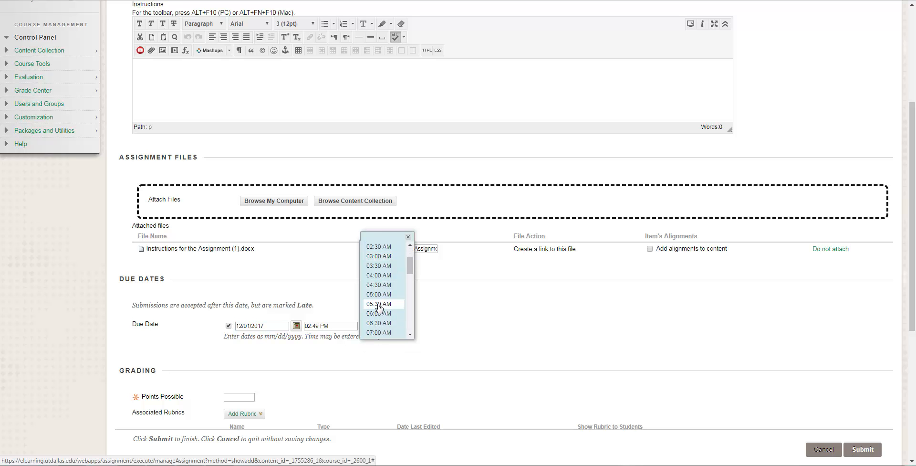
pyautogui.scroll(-7, 379, 307)
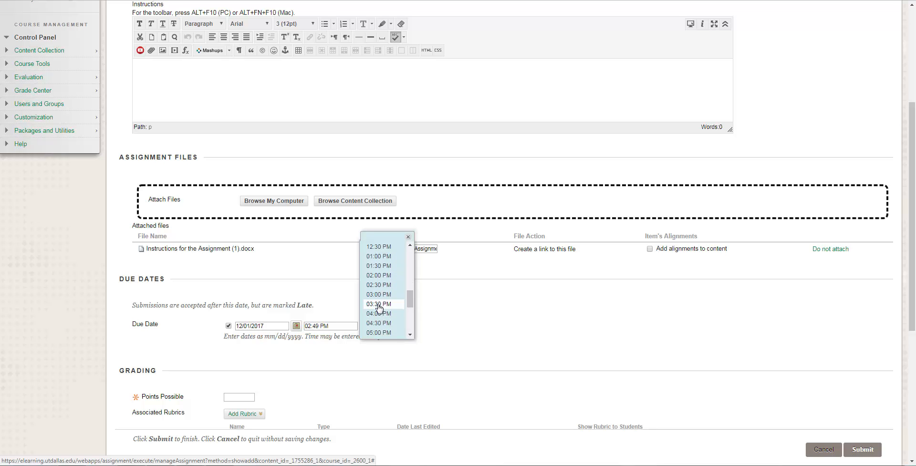
pyautogui.click(379, 275)
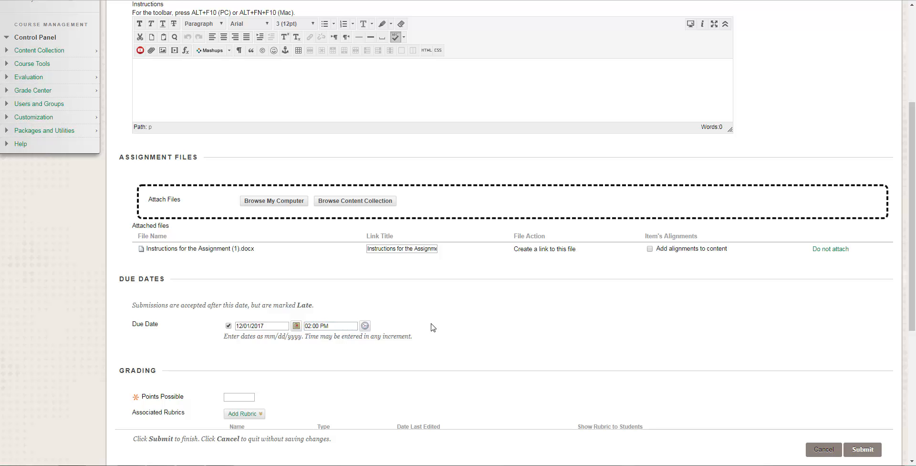
# - Set the assignment's points possible to 25
pyautogui.scroll(-1, 432, 326)
pyautogui.scroll(-1, 433, 327)
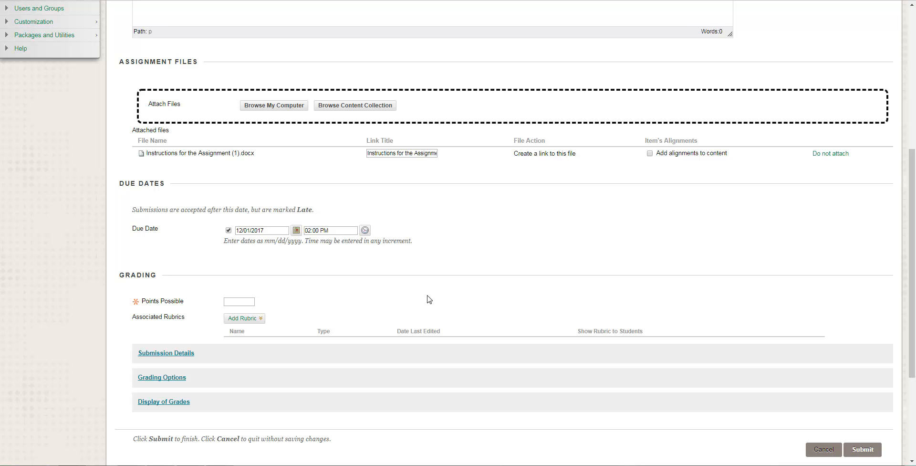
pyautogui.click(237, 300)
pyautogui.write('25')
pyautogui.click(338, 301)
# - Expand the submission details and review the assignment types and the choices for number of attempts
pyautogui.scroll(-1, 301, 315)
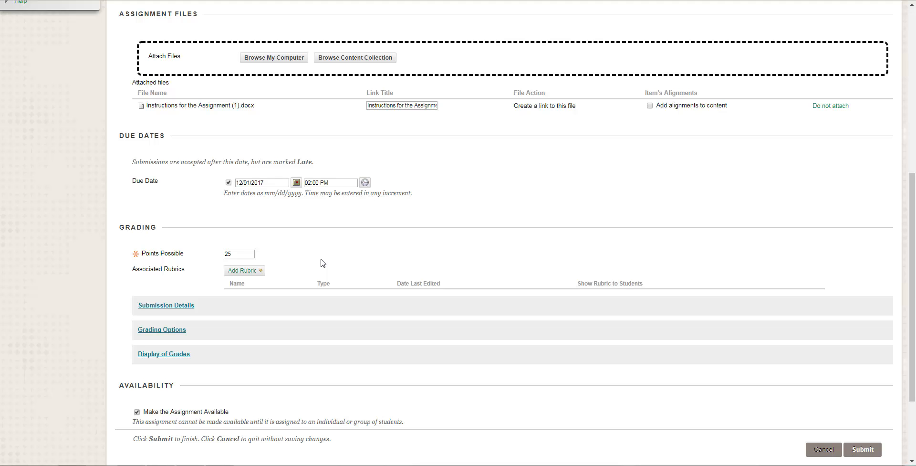
pyautogui.scroll(-1, 322, 262)
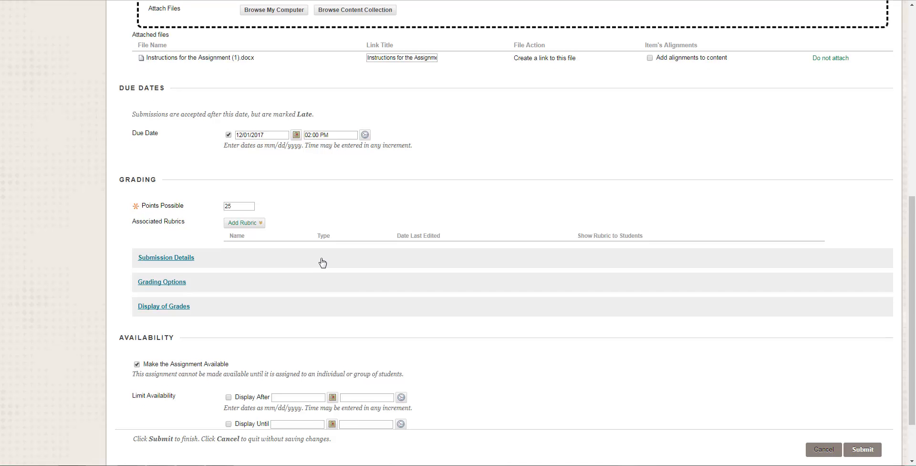
pyautogui.scroll(-1, 322, 262)
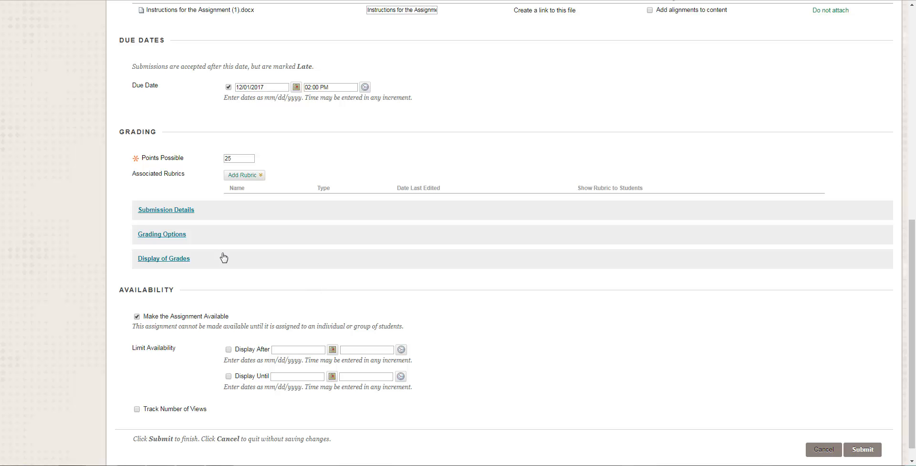
pyautogui.click(179, 210)
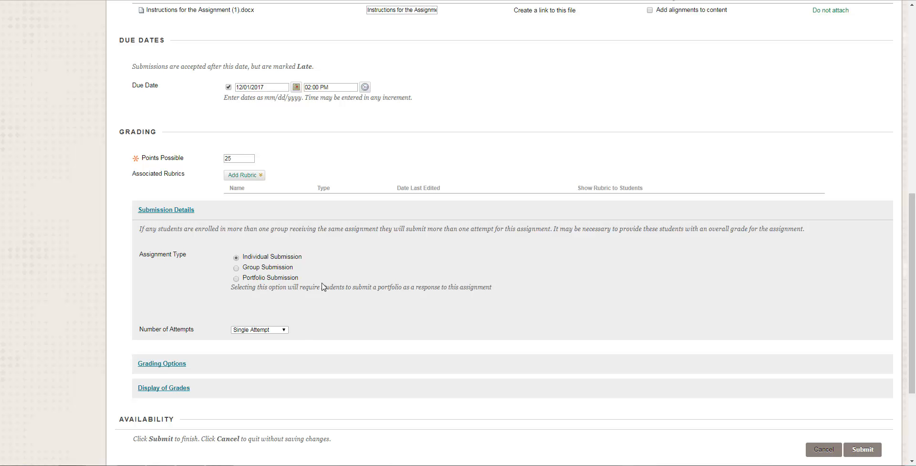
pyautogui.click(284, 329)
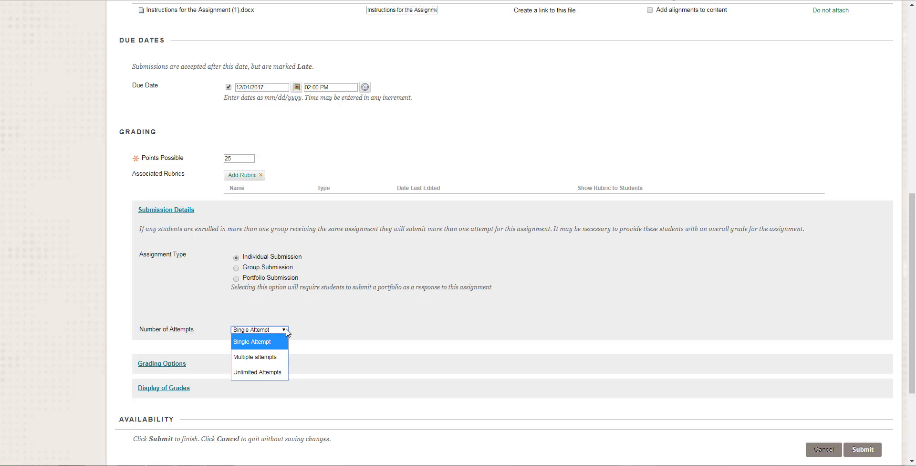
pyautogui.click(321, 320)
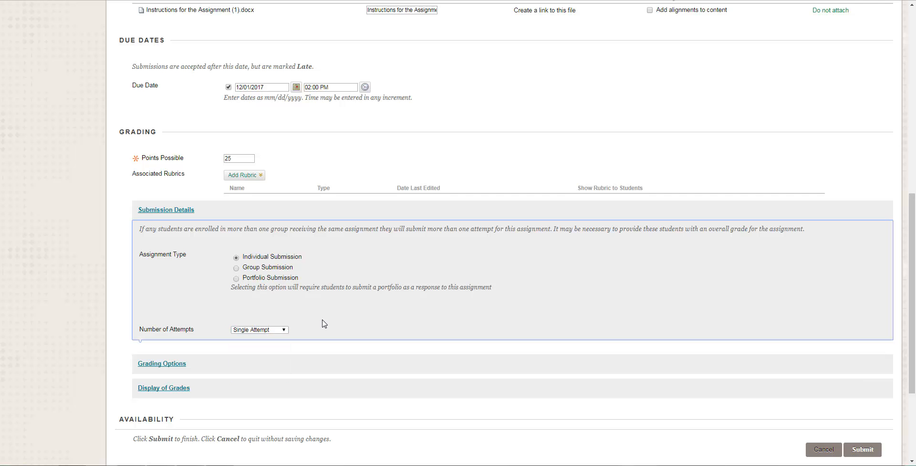
# - Expand the grading options and the display of grades settings to review what they offer
pyautogui.scroll(-1, 319, 318)
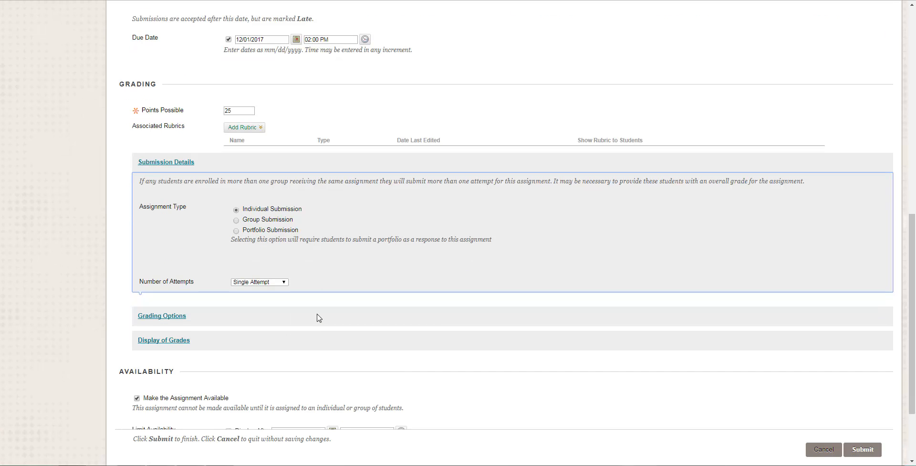
pyautogui.scroll(-1, 318, 318)
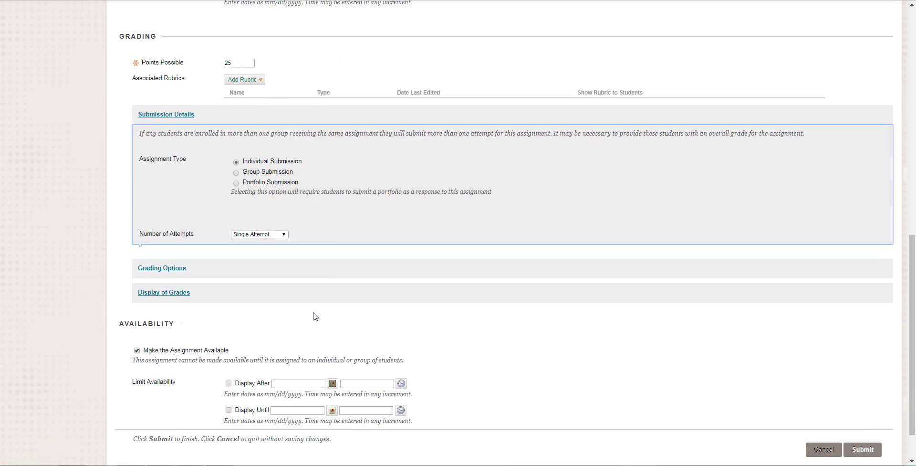
pyautogui.click(146, 269)
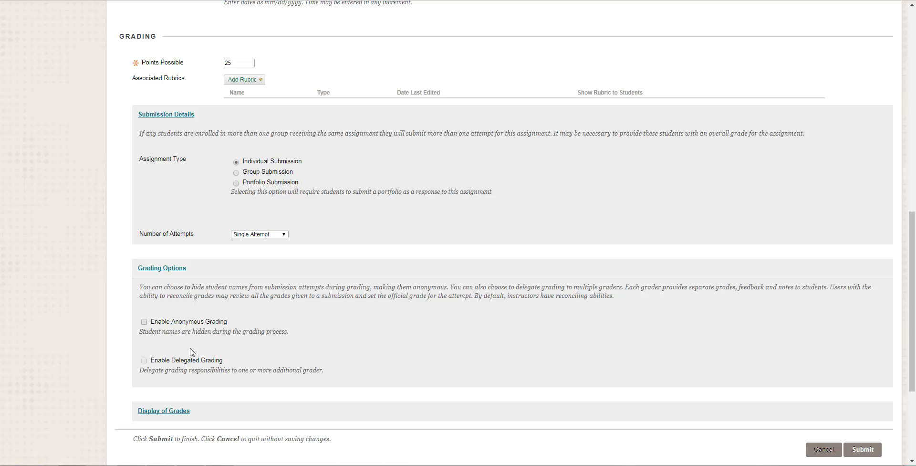
pyautogui.scroll(-1, 191, 352)
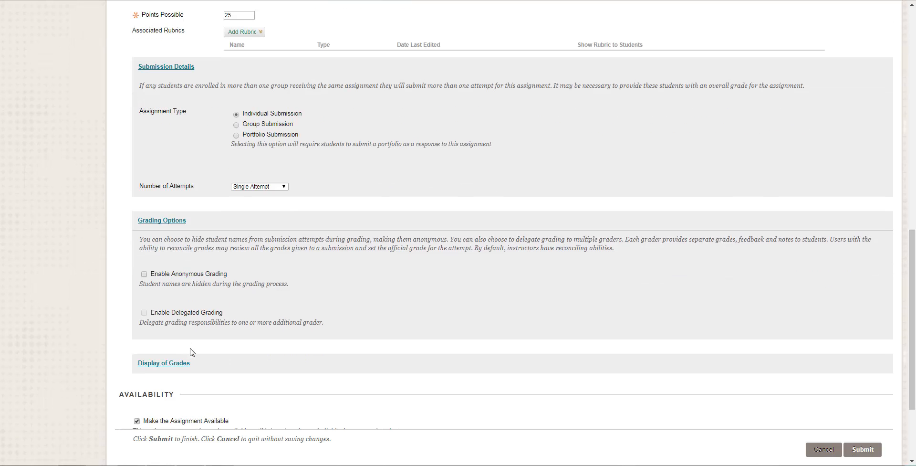
pyautogui.click(175, 366)
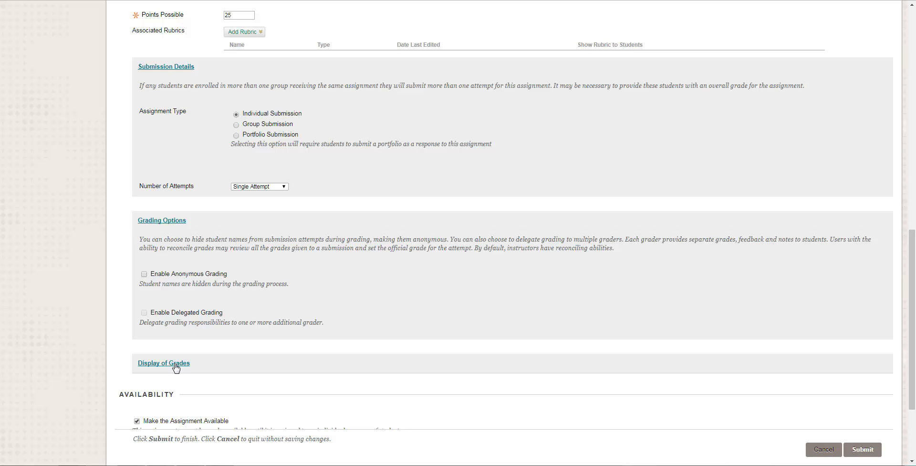
pyautogui.scroll(-3, 285, 370)
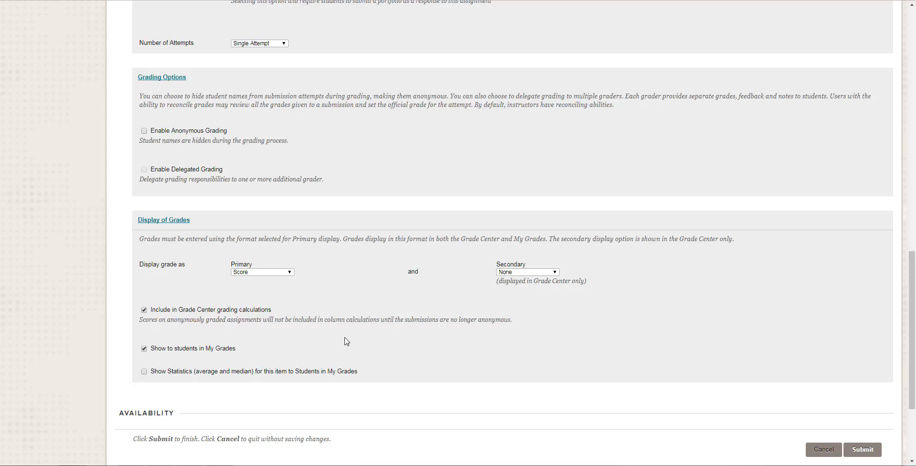
# - Submit the completed assignment form to add the assignment to Chapter 1
pyautogui.scroll(-3, 347, 341)
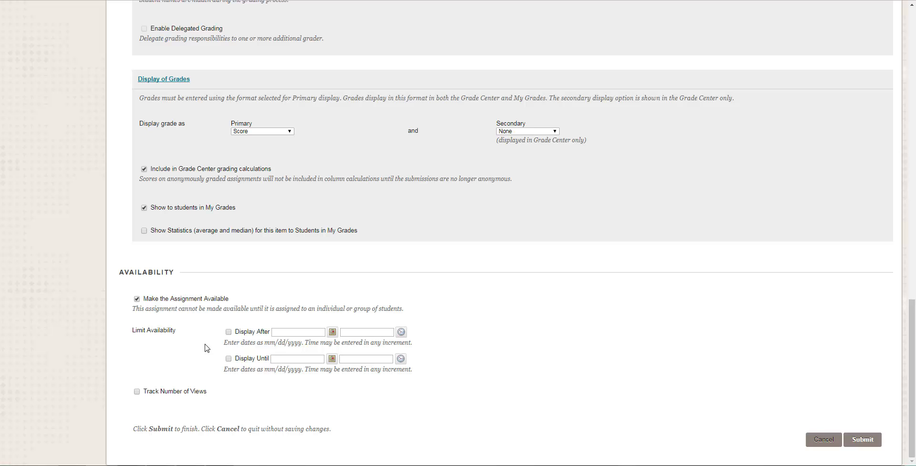
pyautogui.click(862, 445)
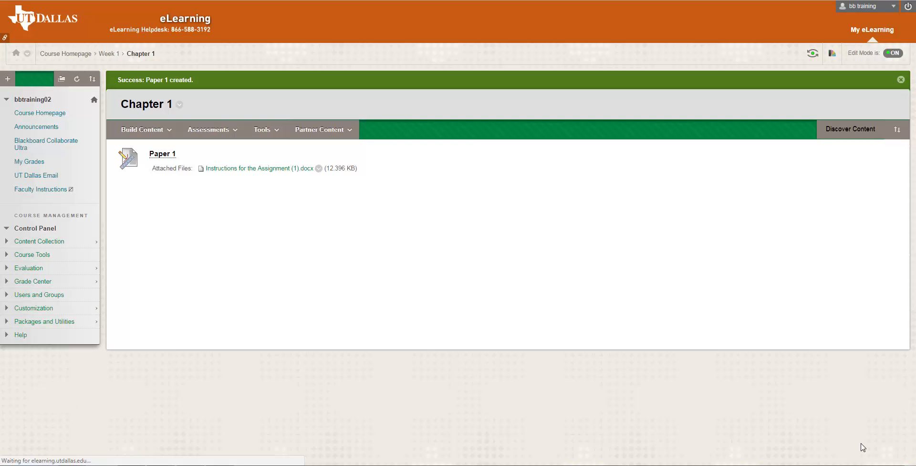